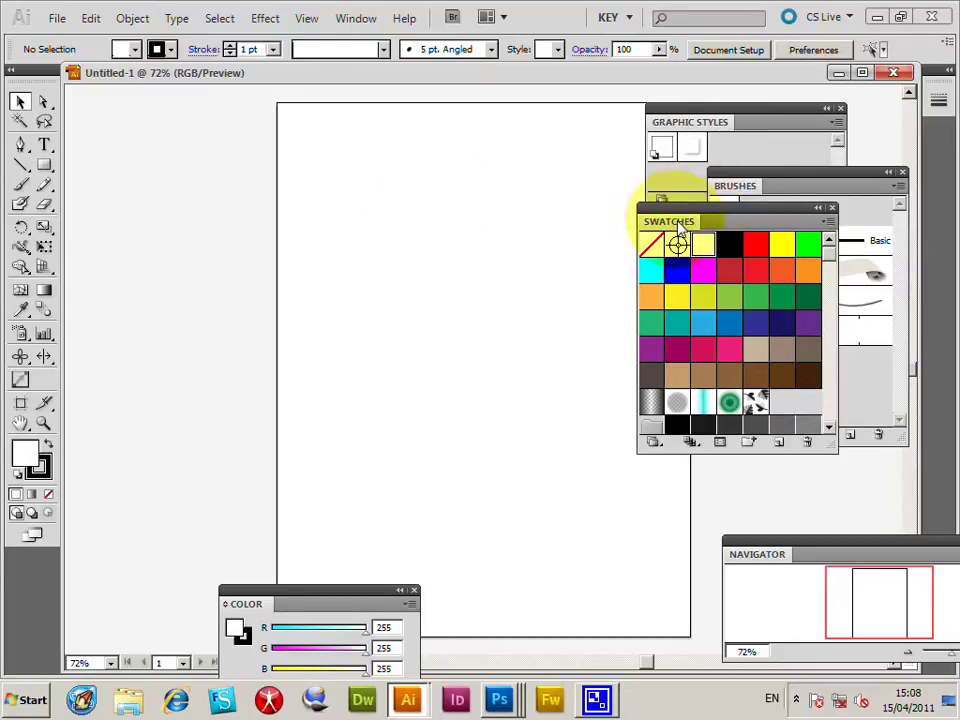
From the Swatches panel menu, start loading a library via Open Swatch Library > Other Library.
left_click(355, 18)
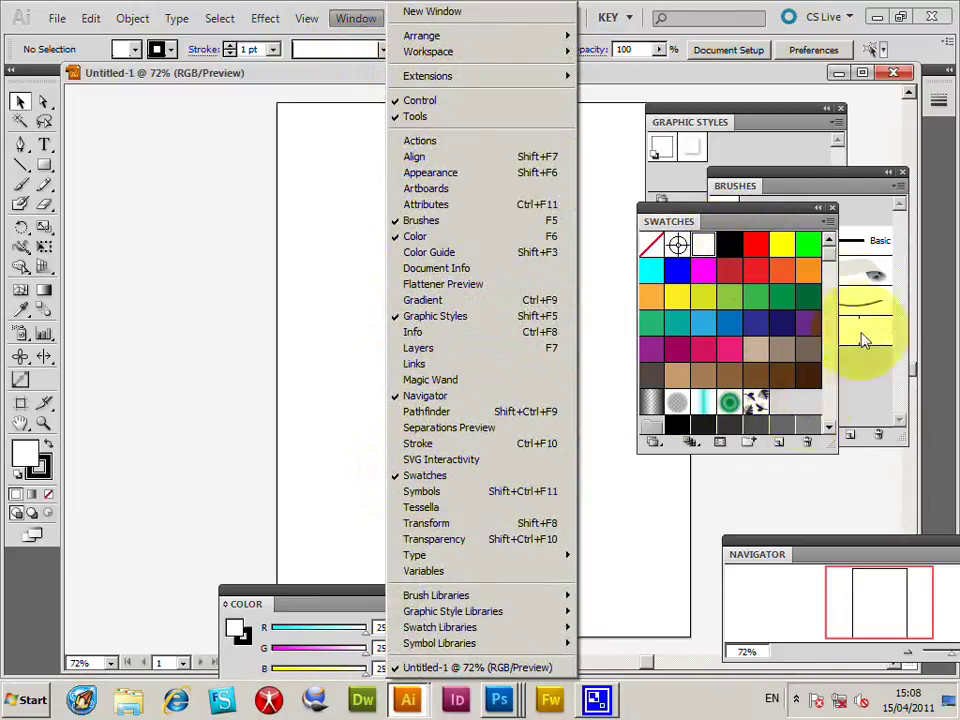
left_click(827, 222)
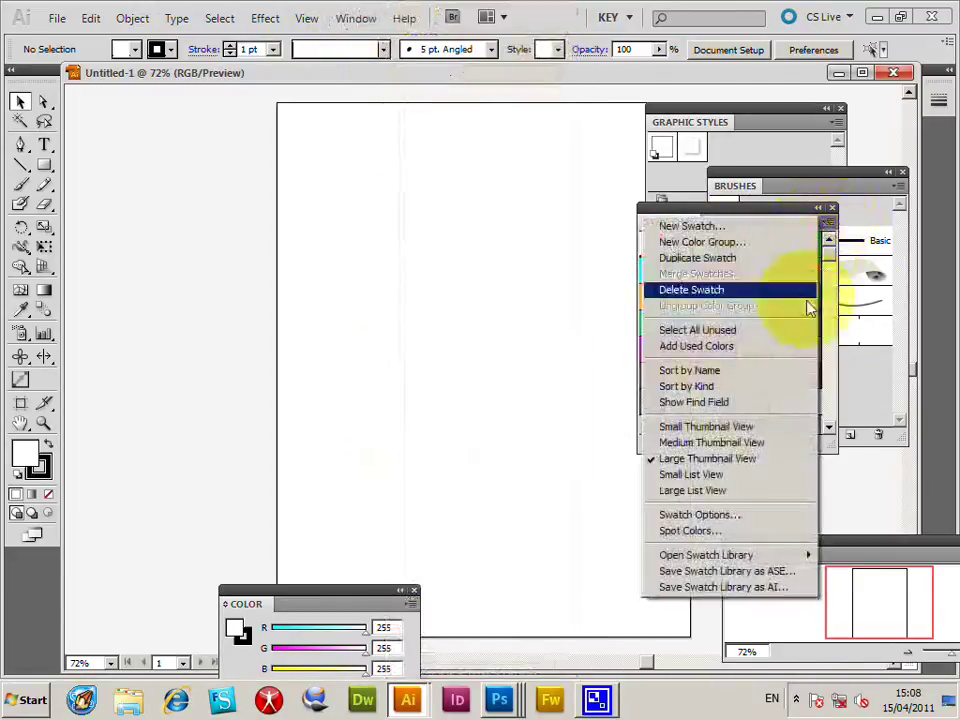
mouse_move(775, 560)
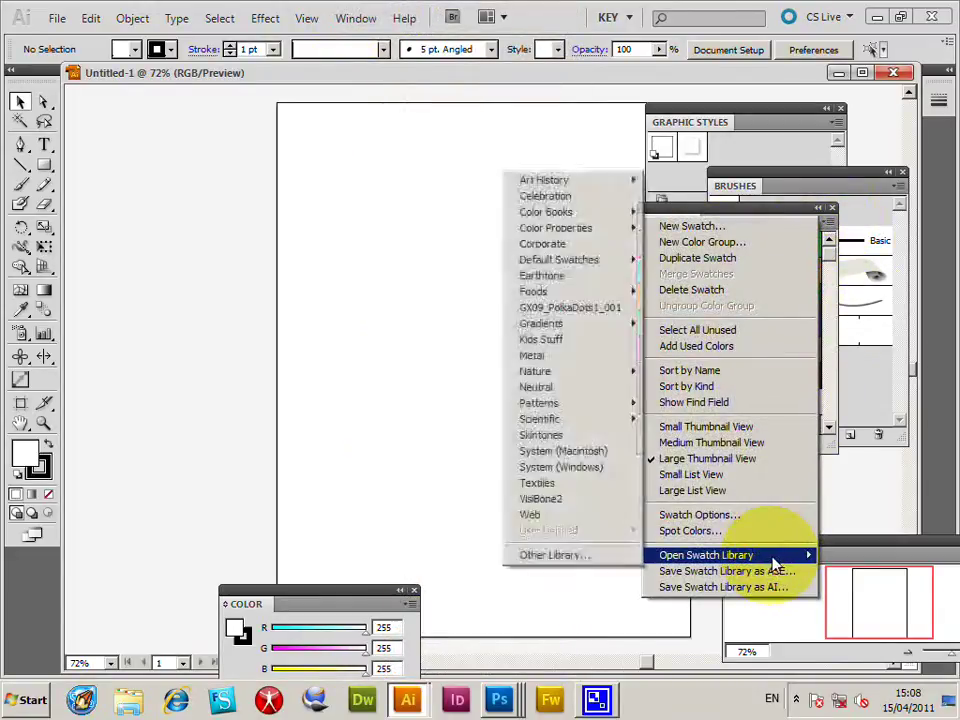
left_click(574, 558)
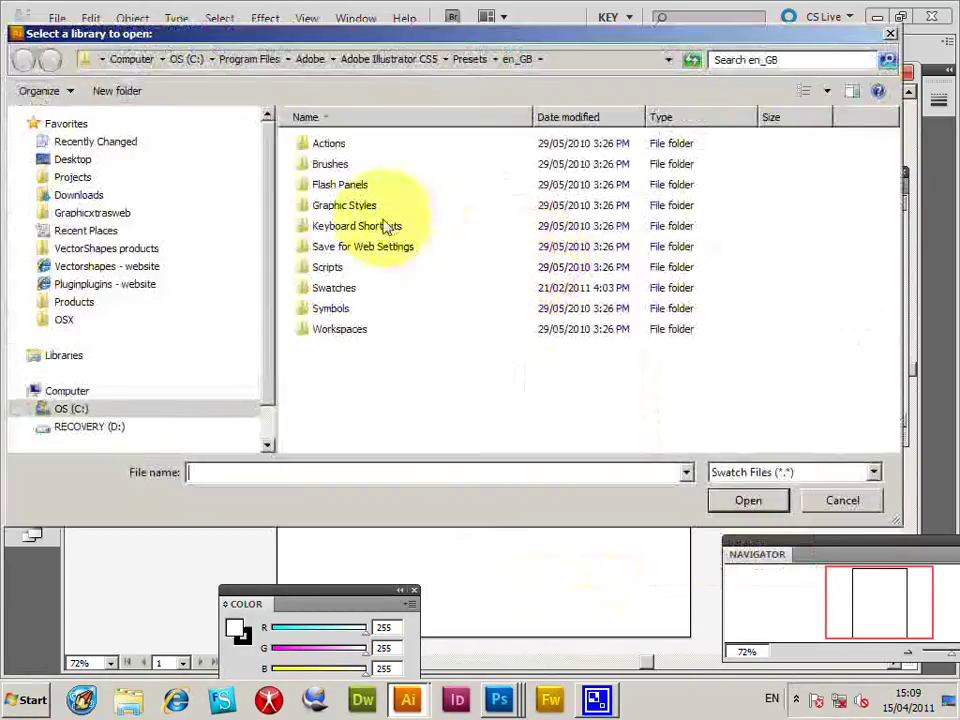
Browse Products > Adobe > Illustrator > Swatches > Hearts - Pack 13 > Swatches for Illustrator and choose GX13_Hearts2_001.ai.
left_click(74, 301)
double_click(328, 142)
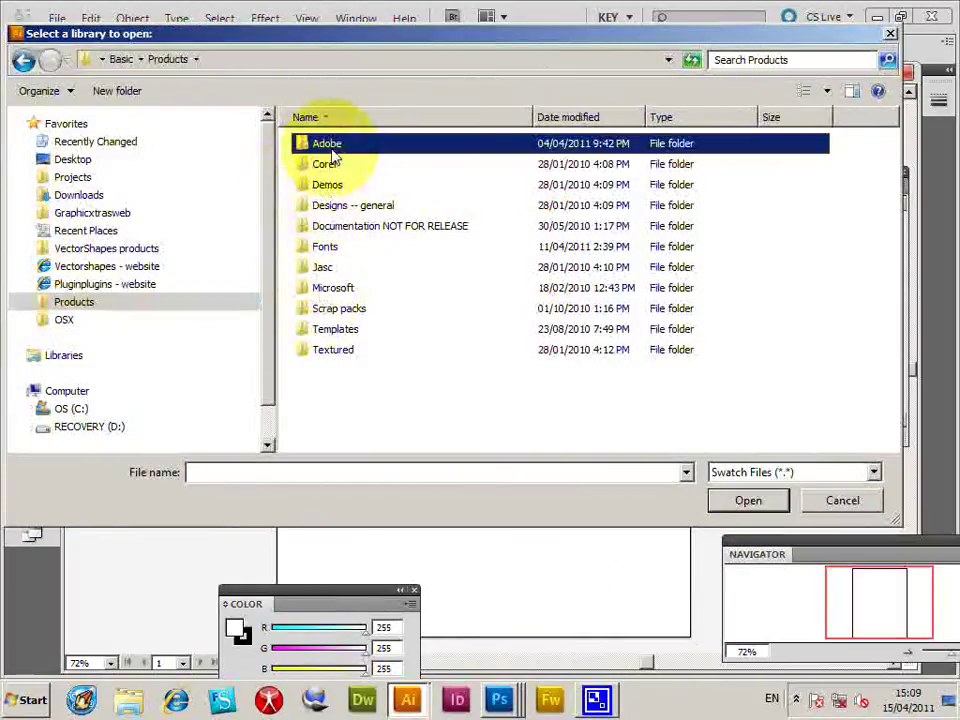
double_click(662, 190)
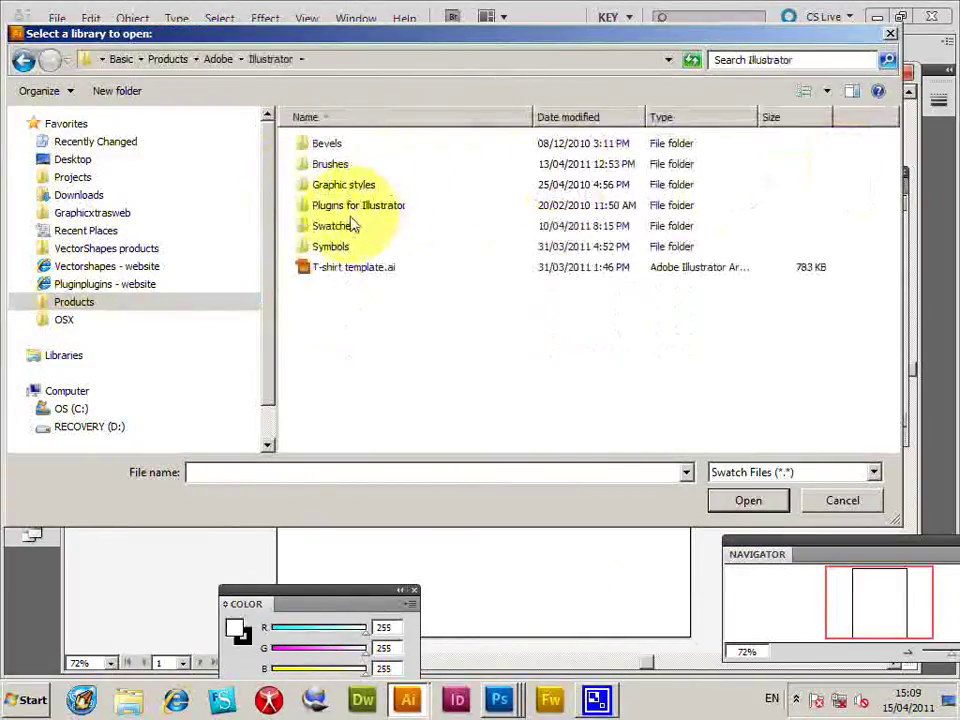
double_click(332, 224)
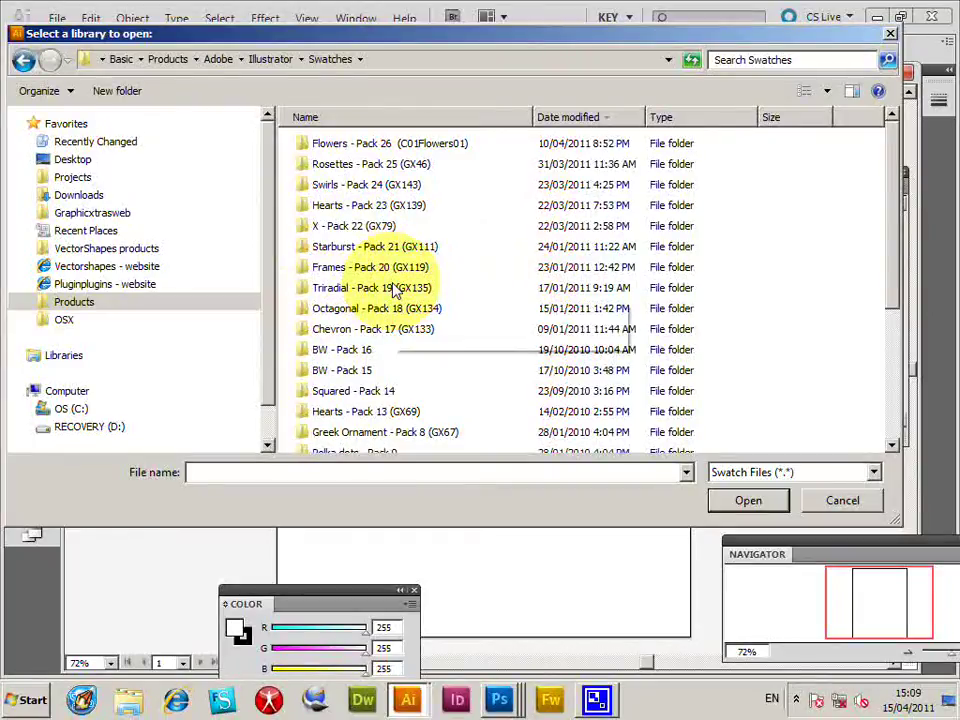
double_click(383, 418)
left_click(368, 209)
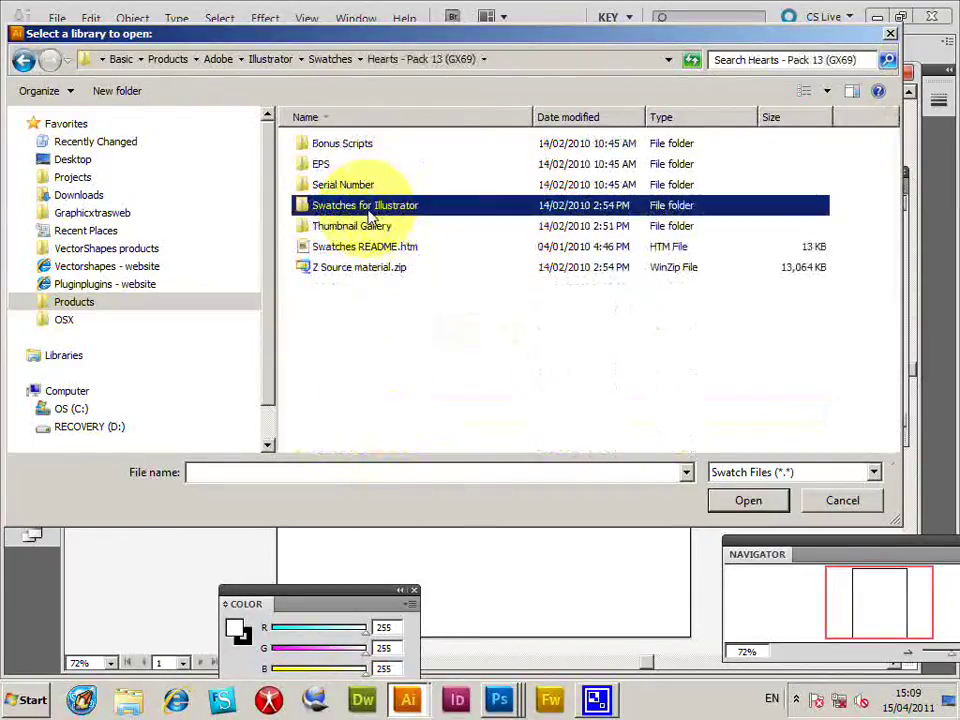
double_click(368, 214)
left_click(369, 147)
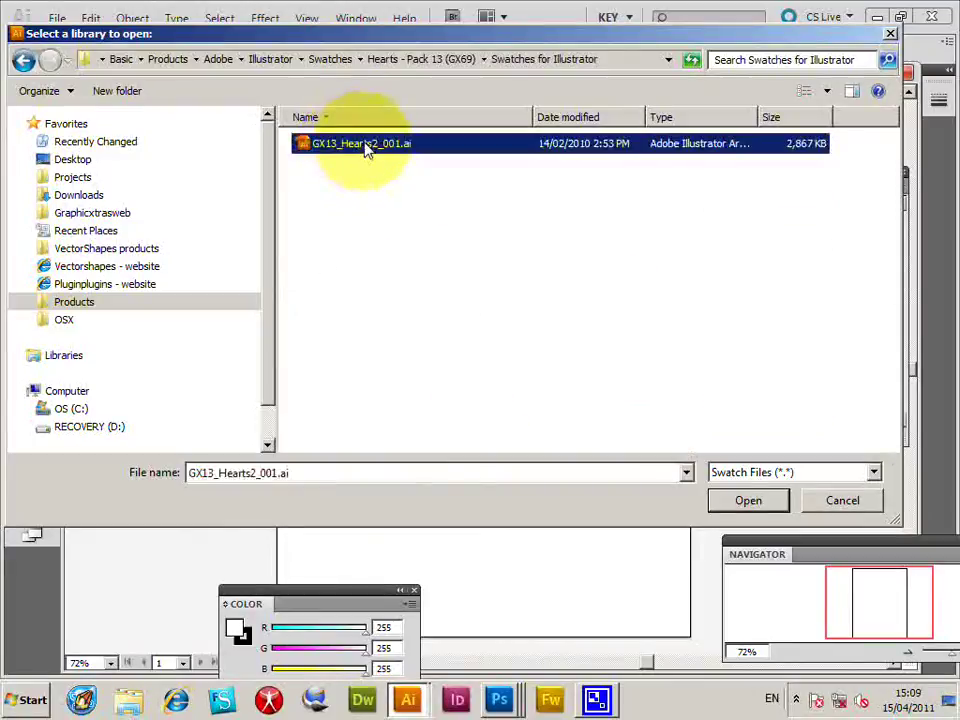
Open the GX13_Hearts2_001 library and try its pink, multicoloured, dark red and pink-orange heart patterns as fill.
left_click(771, 503)
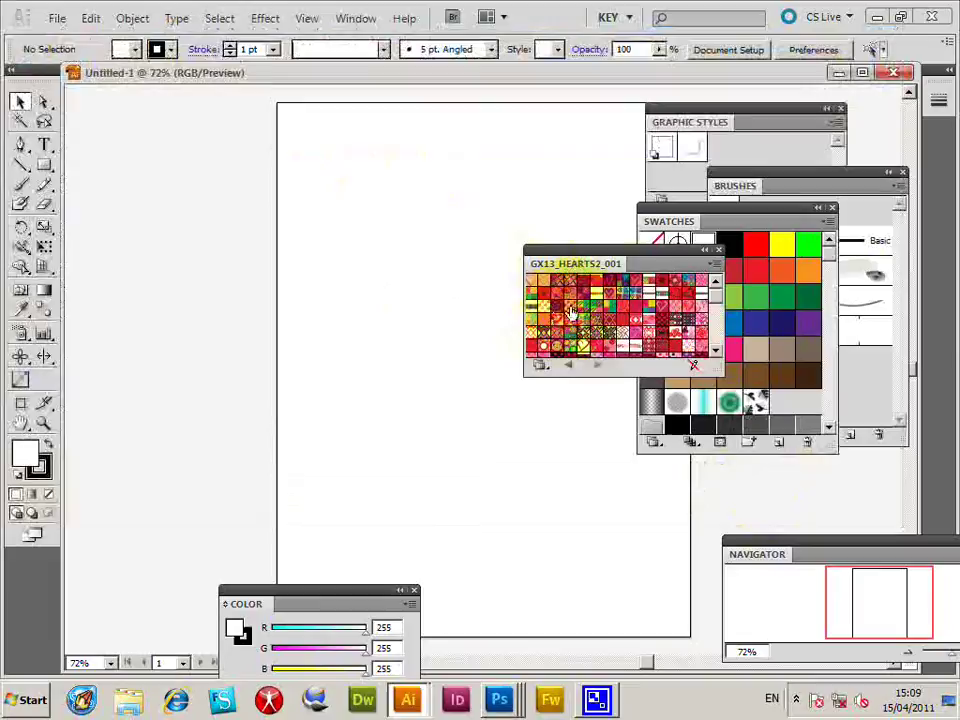
left_click(595, 322)
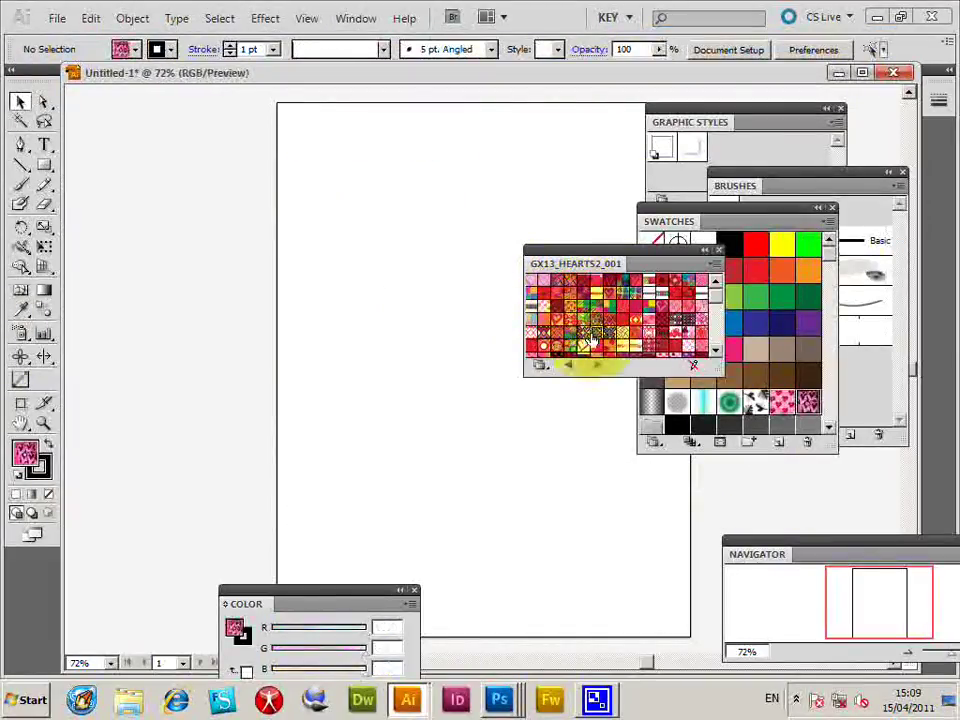
left_click(610, 328)
left_click(628, 322)
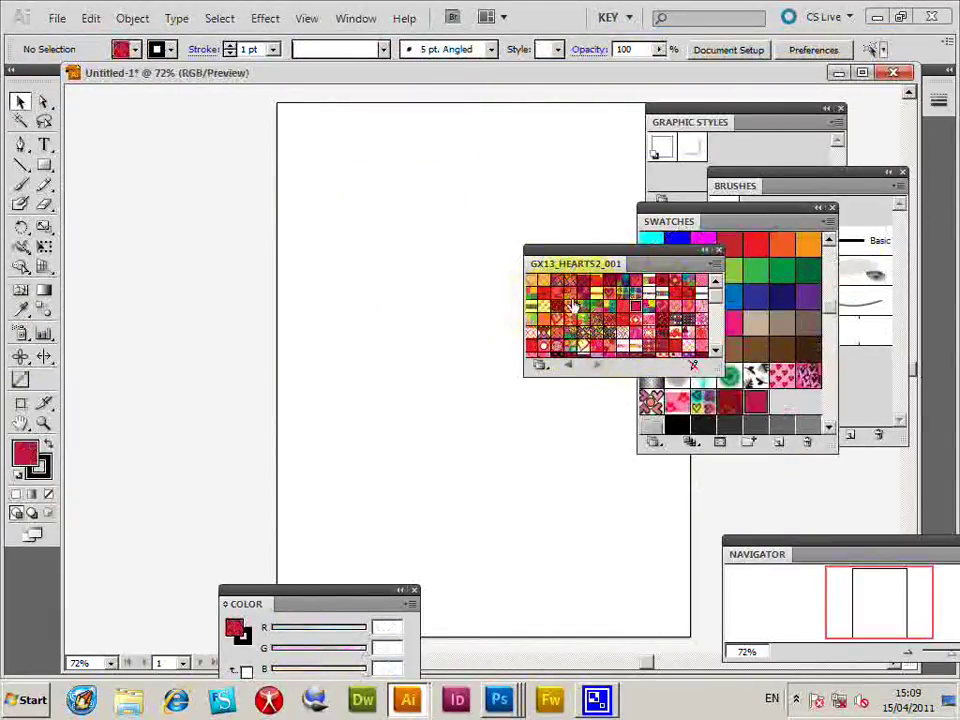
left_click(700, 279)
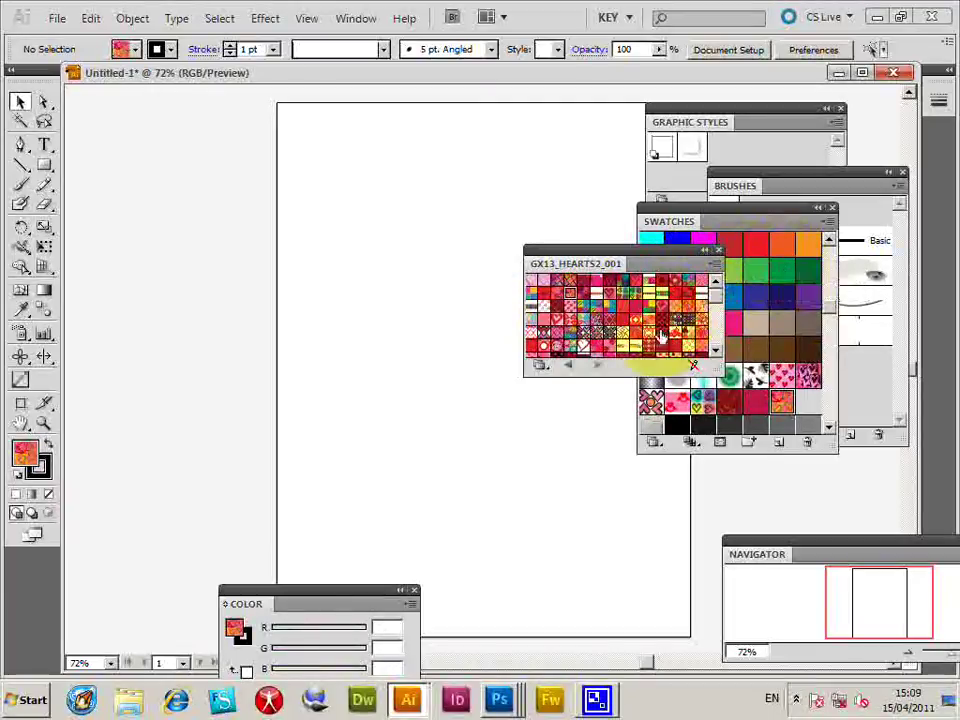
Draw a test rectangle, fill it with red hearts on pink, then delete it.
left_click(44, 166)
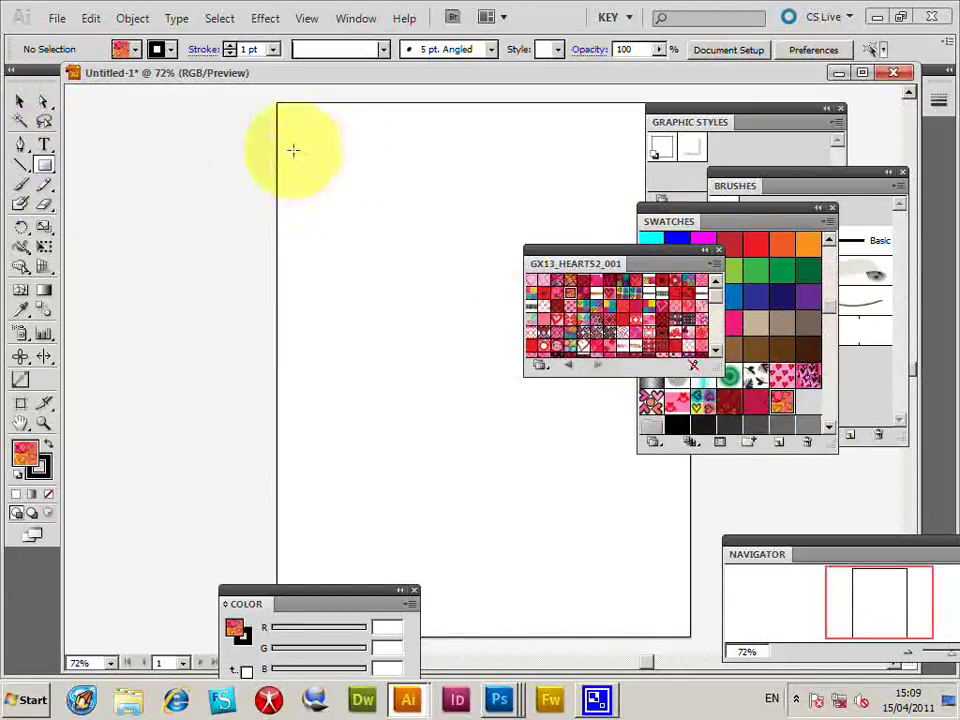
left_click_drag(293, 148, 591, 489)
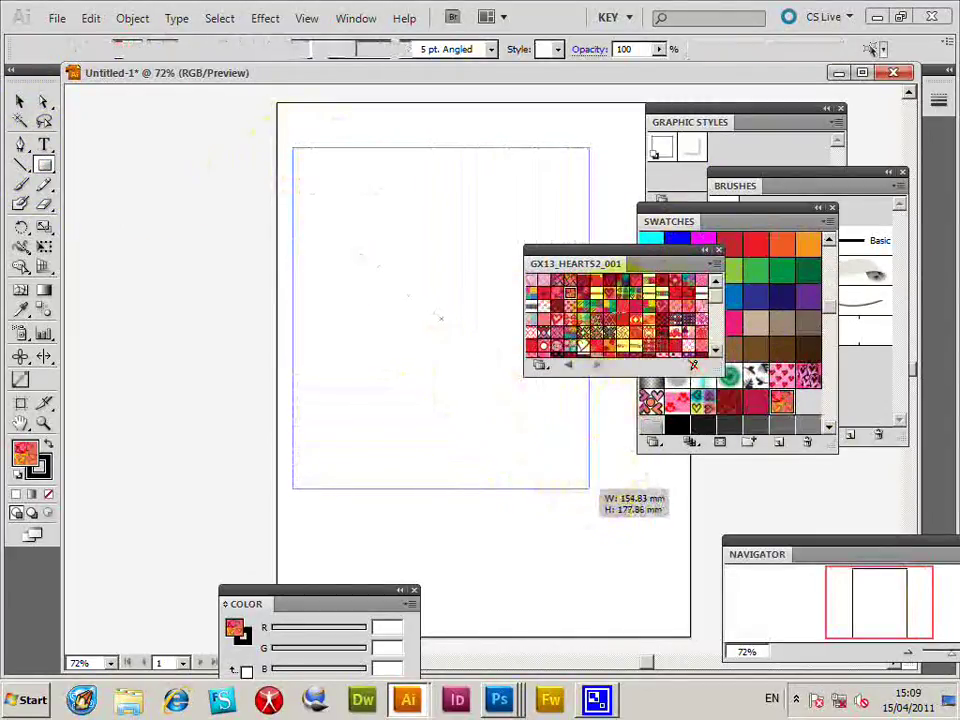
left_click(556, 323)
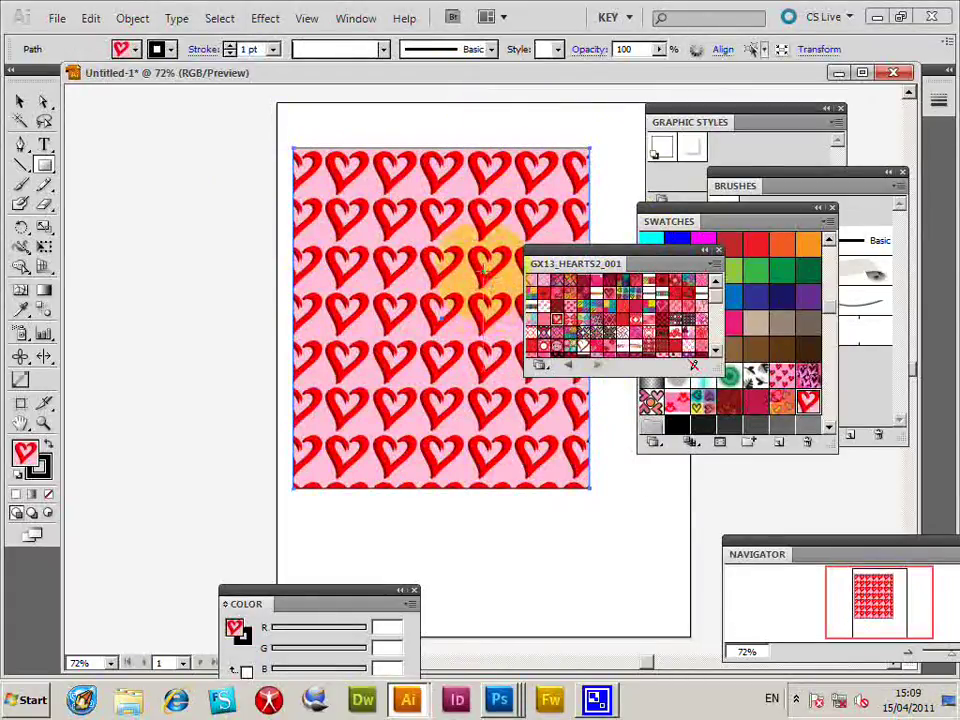
key("Delete")
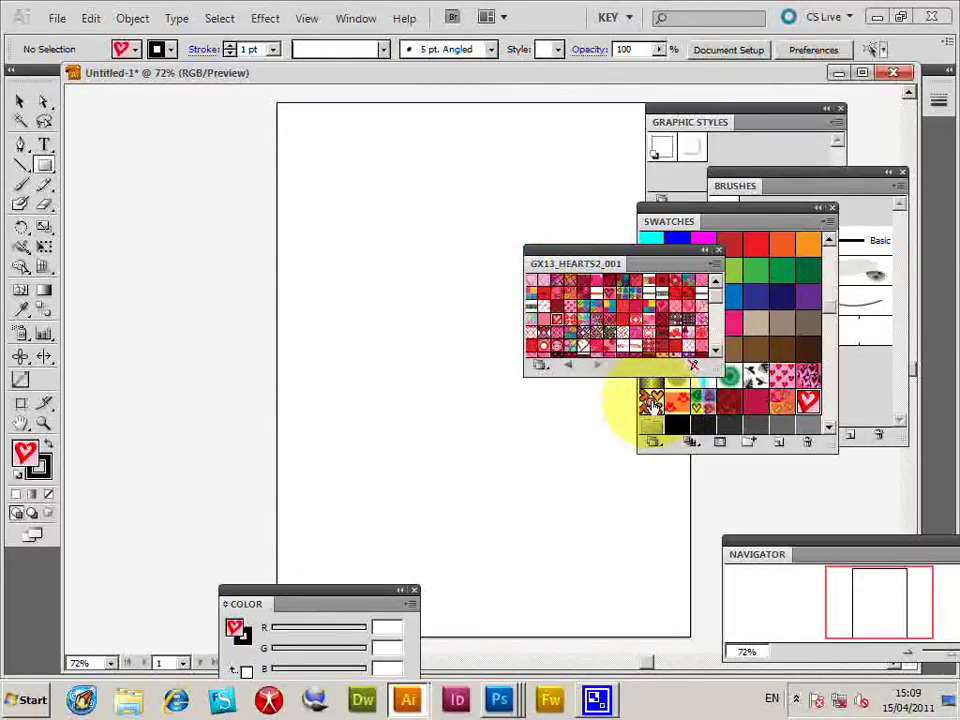
Drag the four-hearts pattern swatch onto the artboard, enlarge it and nudge it up-left.
left_click(651, 403)
left_click_drag(651, 403, 522, 444)
left_click(20, 101)
left_click_drag(467, 285, 439, 279)
left_click(431, 214)
Frame the hearts tile with a rectangle set to no fill and no stroke, then select both.
left_click(44, 165)
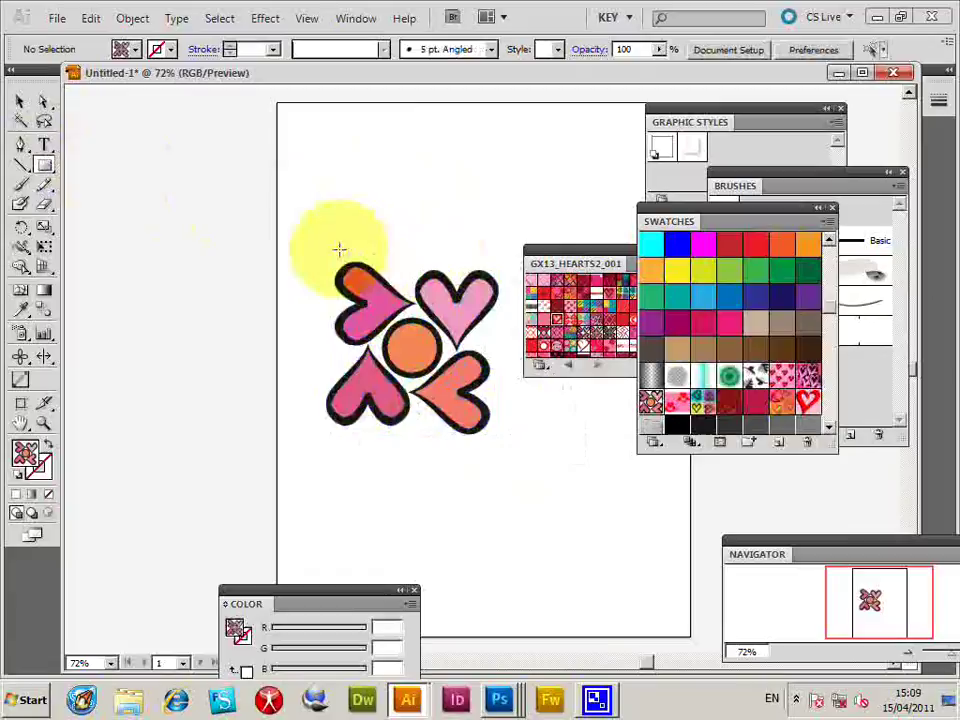
left_click_drag(320, 245, 505, 450)
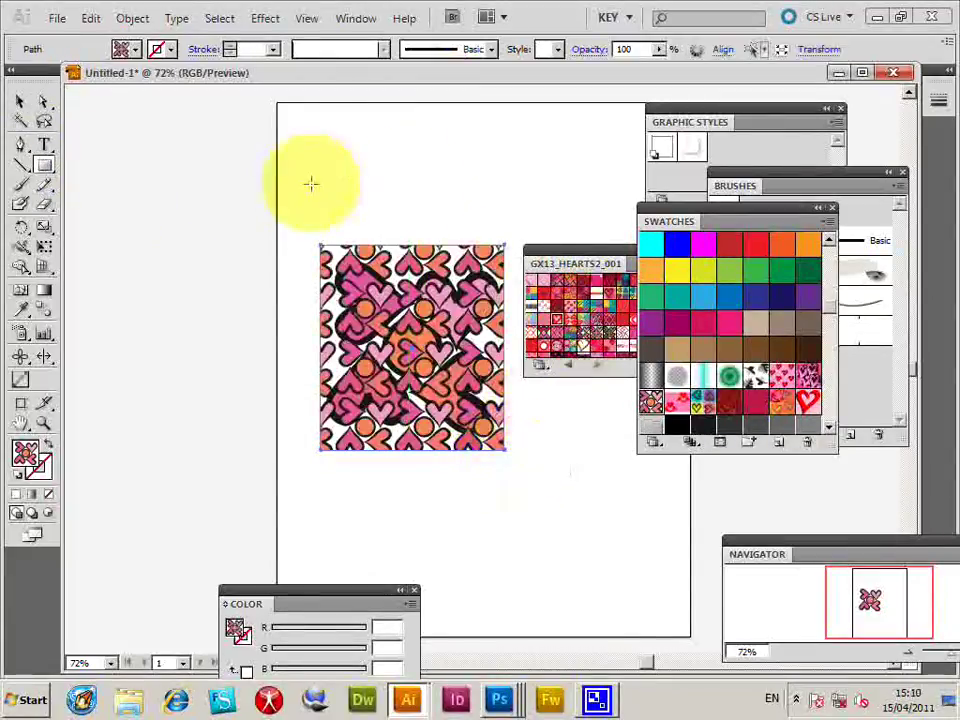
left_click(125, 49)
left_click(7, 67)
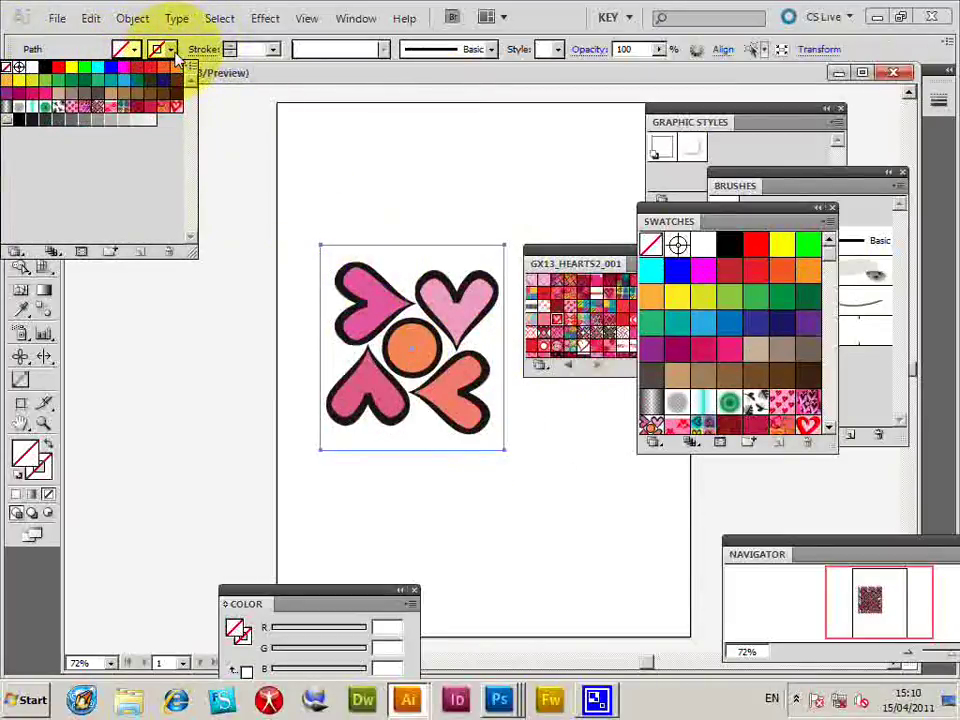
left_click(35, 287)
left_click(19, 101)
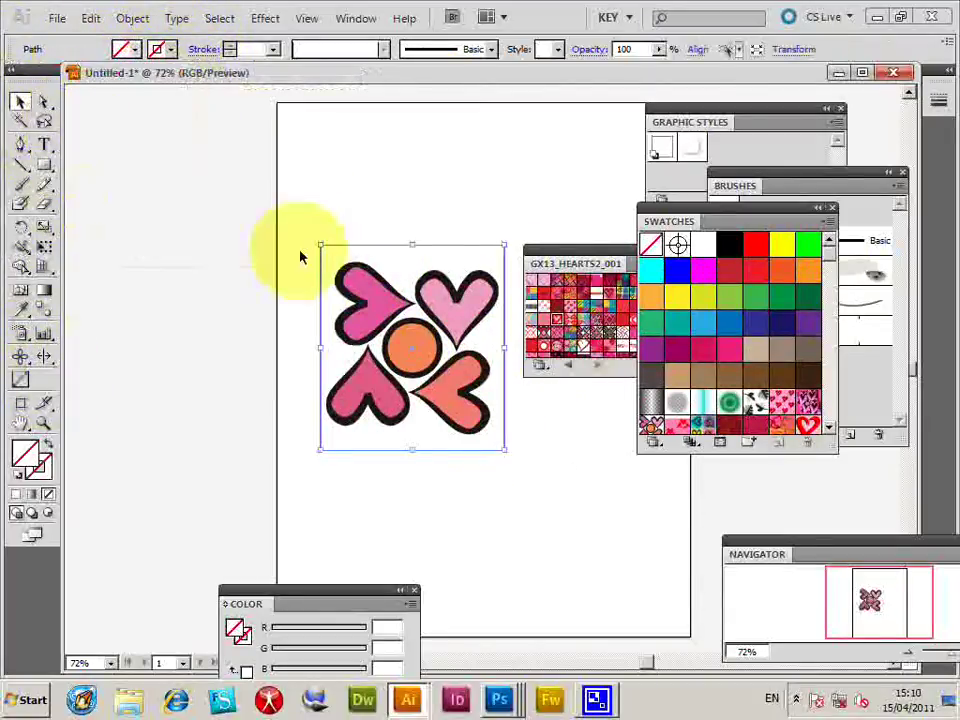
left_click_drag(290, 206, 515, 466)
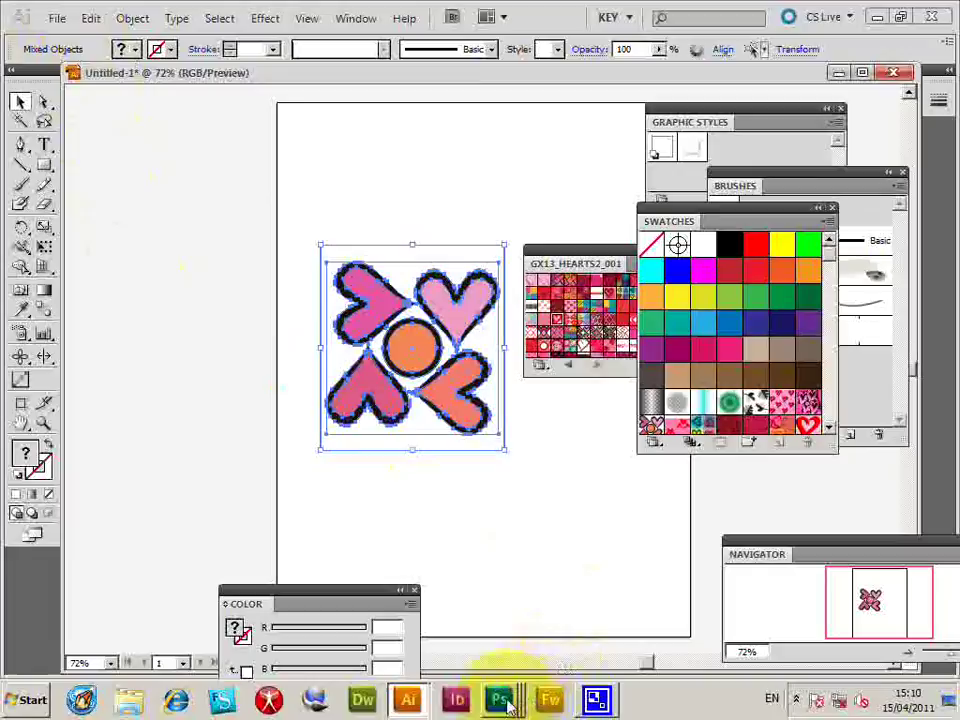
mouse_move(499, 704)
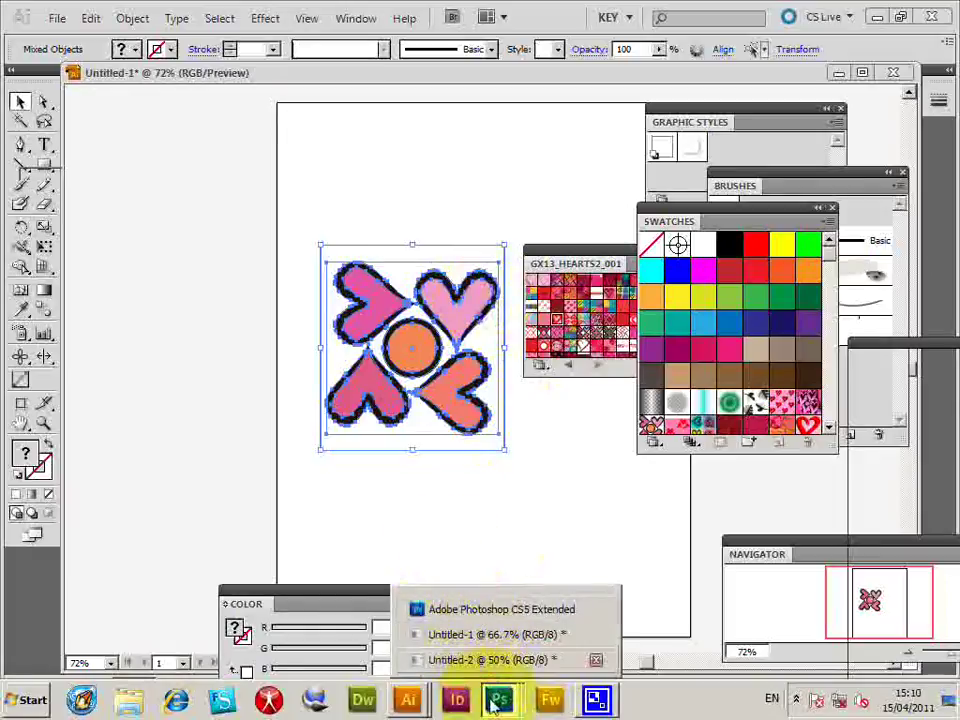
Switch to the Untitled-2 document in Photoshop.
left_click(455, 630)
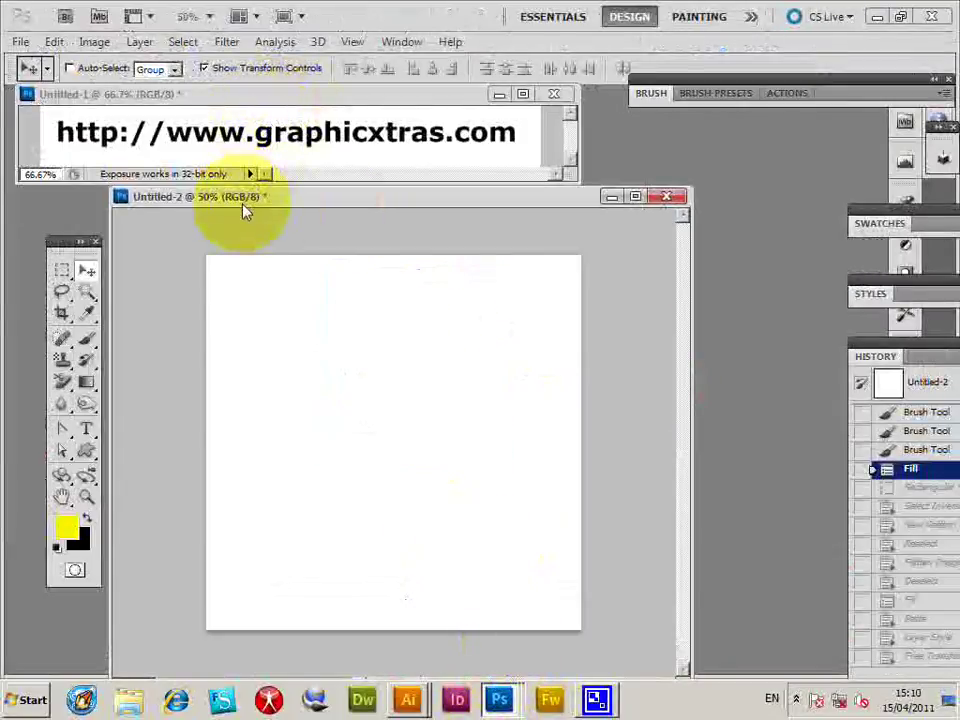
left_click(21, 43)
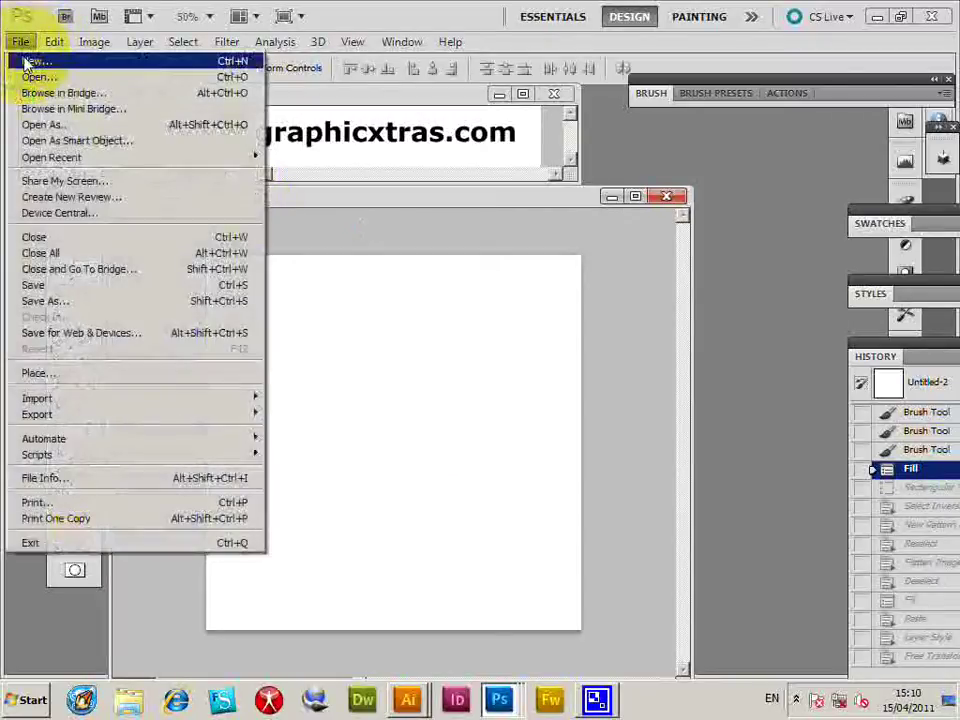
left_click(387, 202)
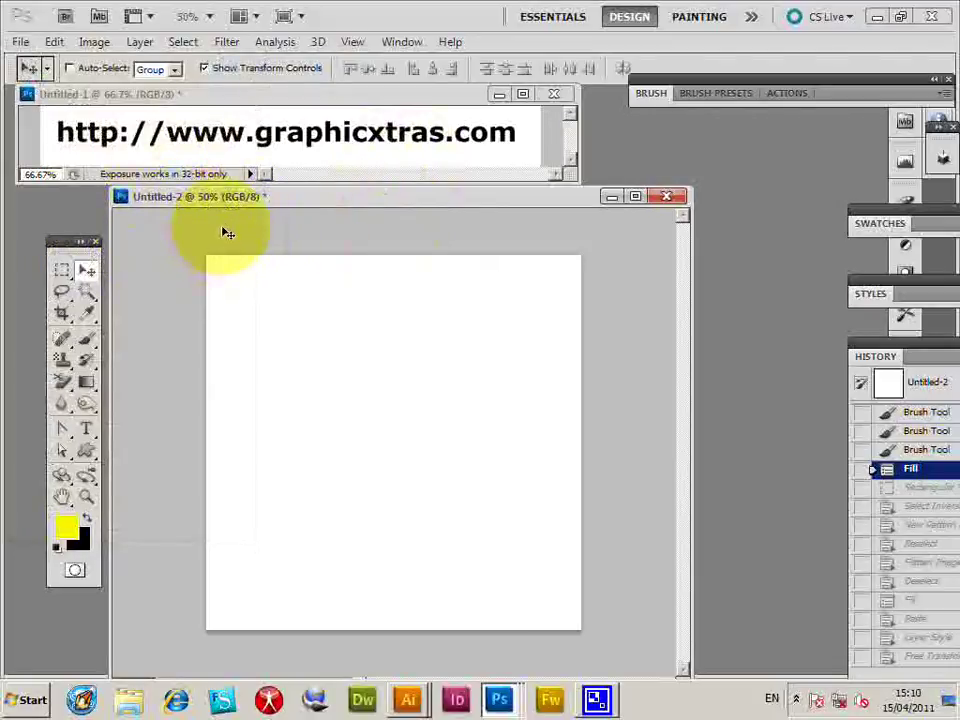
Paste the hearts artwork as a Smart Object and scale it up to nearly fill the canvas.
key("ctrl+v")
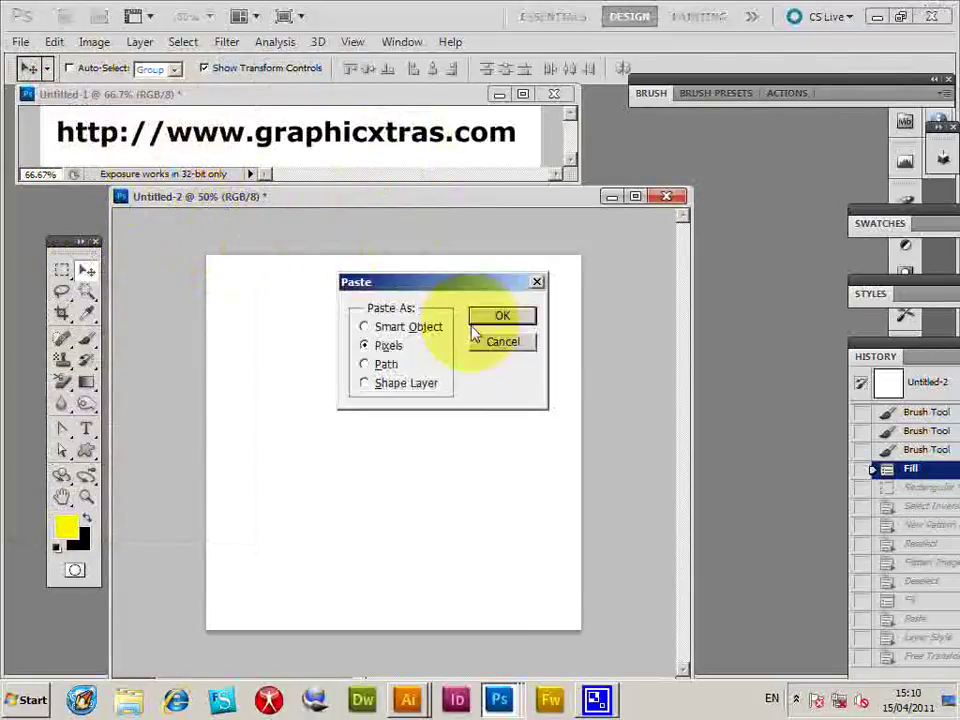
left_click(366, 330)
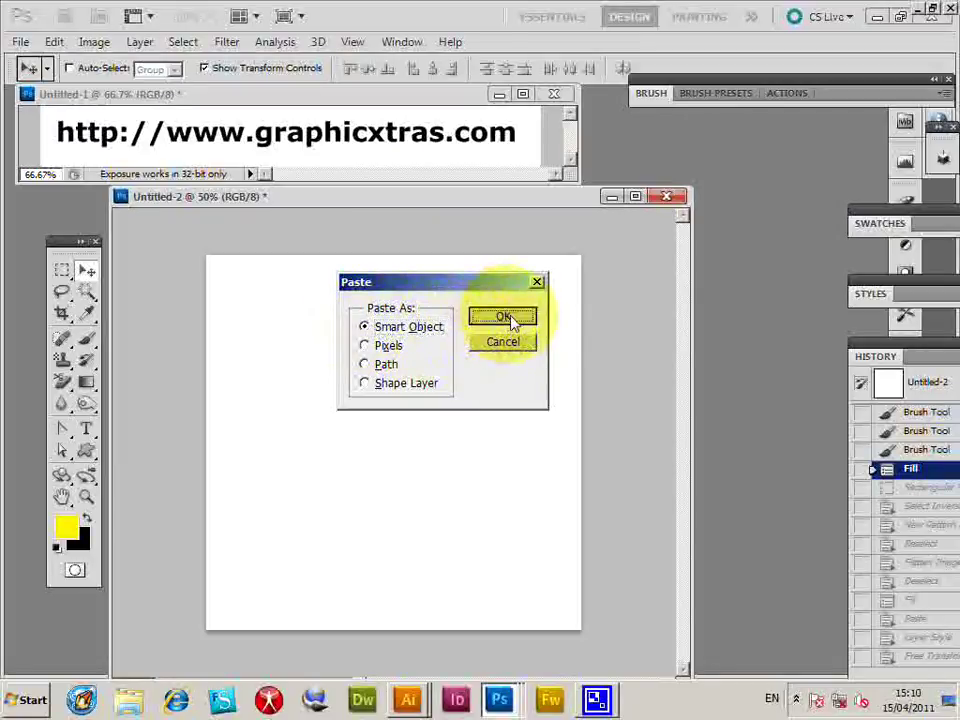
left_click(504, 318)
left_click_drag(396, 398, 283, 293)
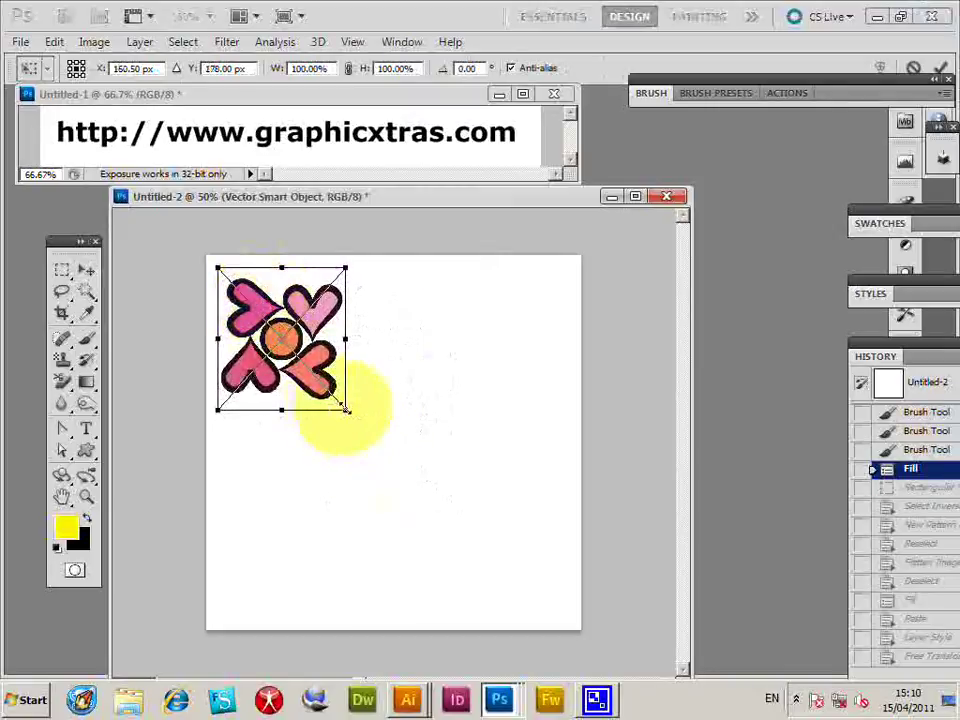
left_click_drag(346, 410, 571, 620)
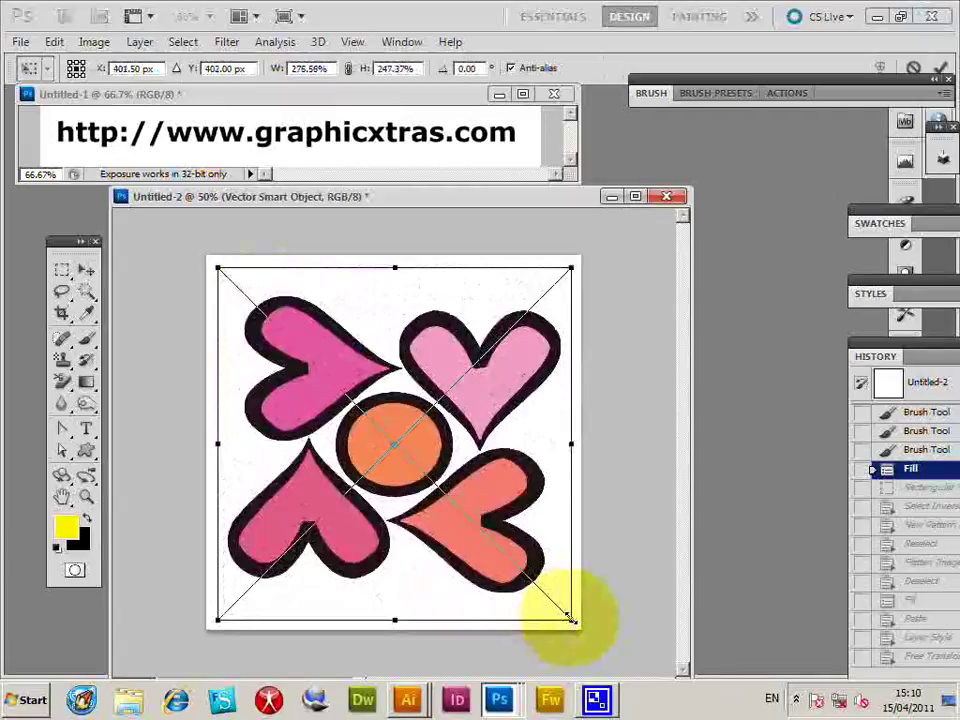
left_click_drag(571, 620, 572, 617)
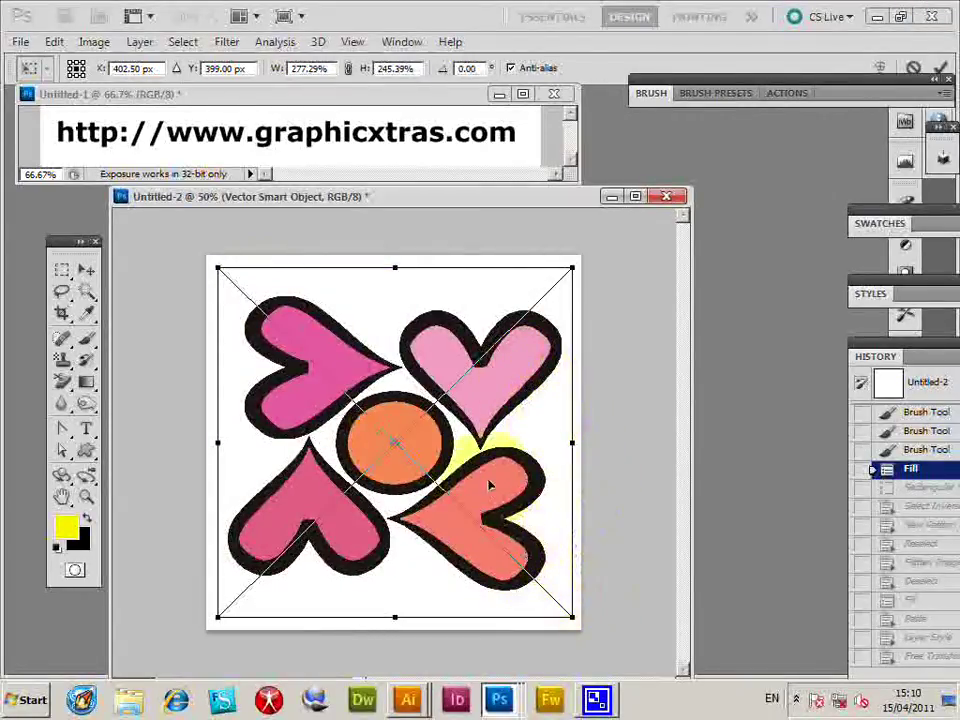
key("Escape")
key("ctrl+v")
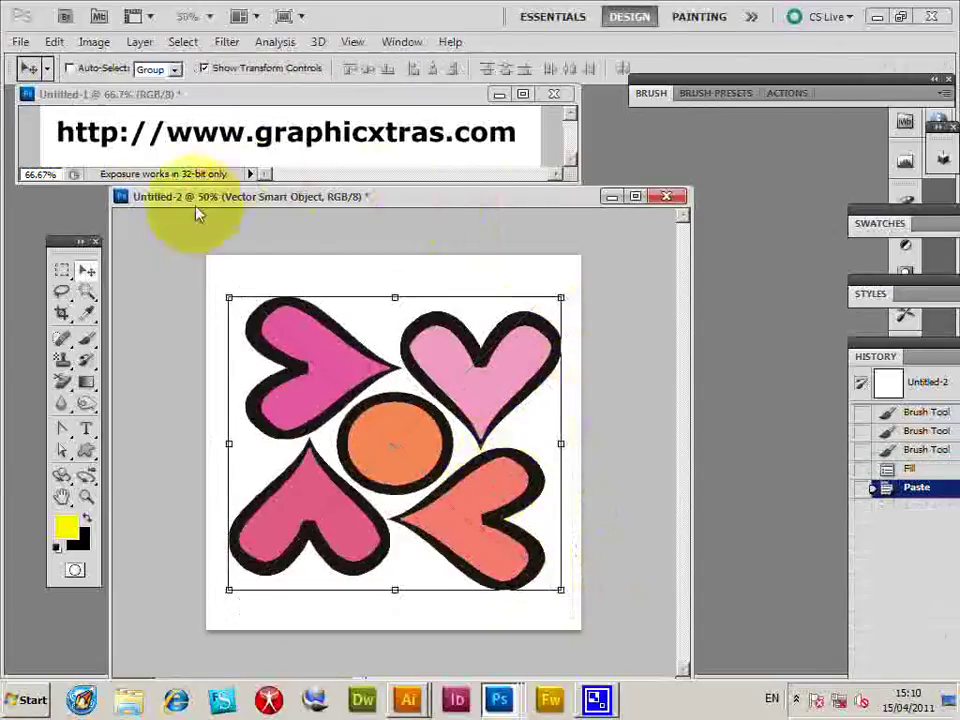
Flatten the image and define it as a new pattern named Pattern 1.
left_click(140, 42)
left_click(176, 600)
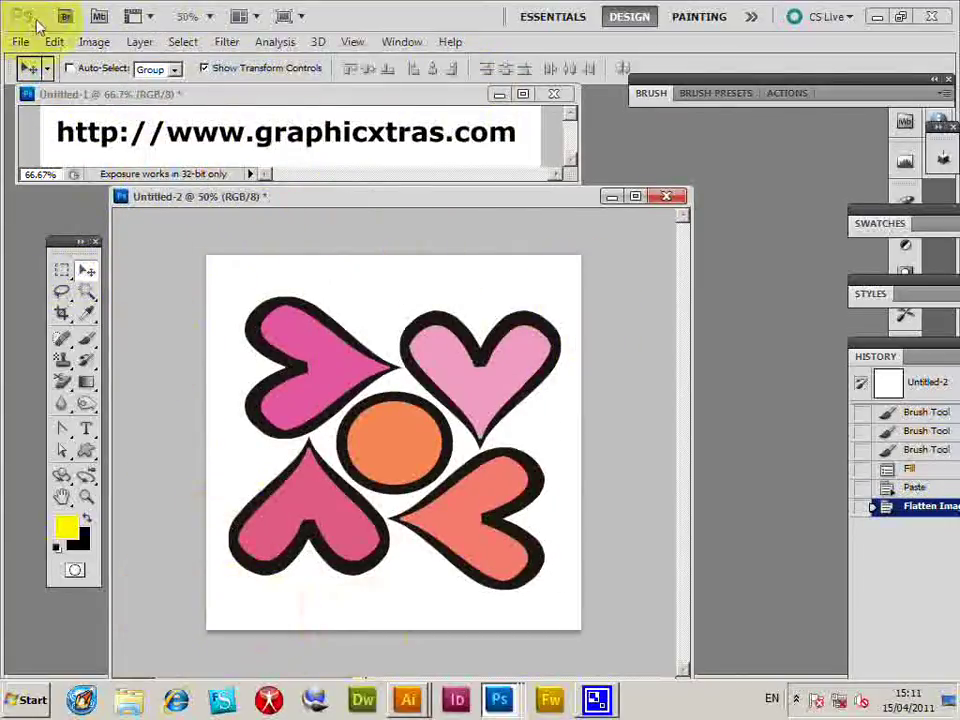
left_click(62, 270)
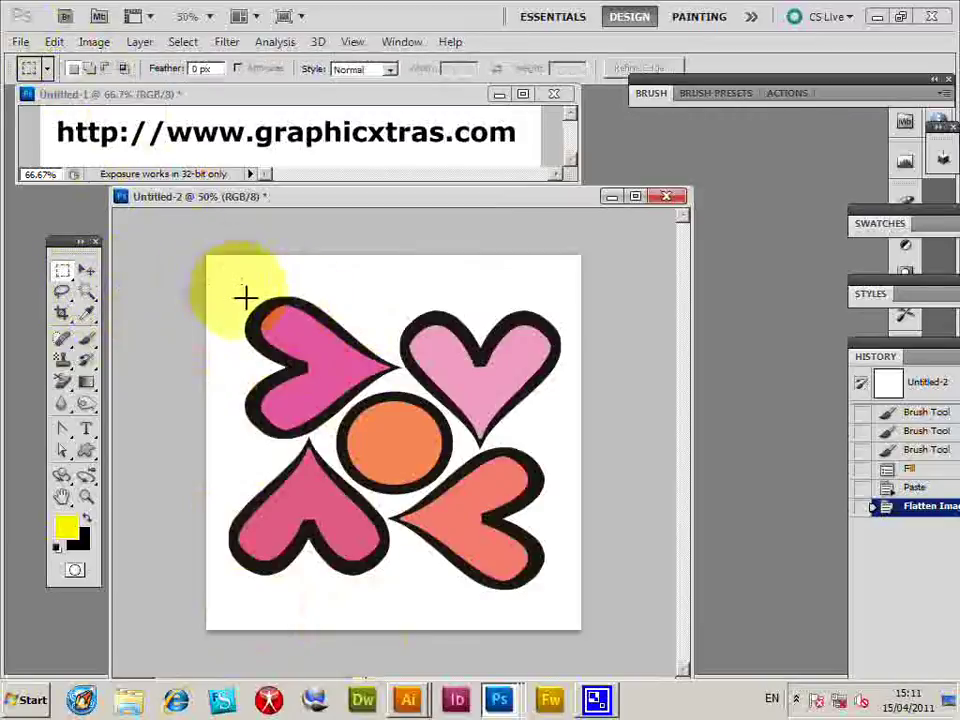
left_click(54, 41)
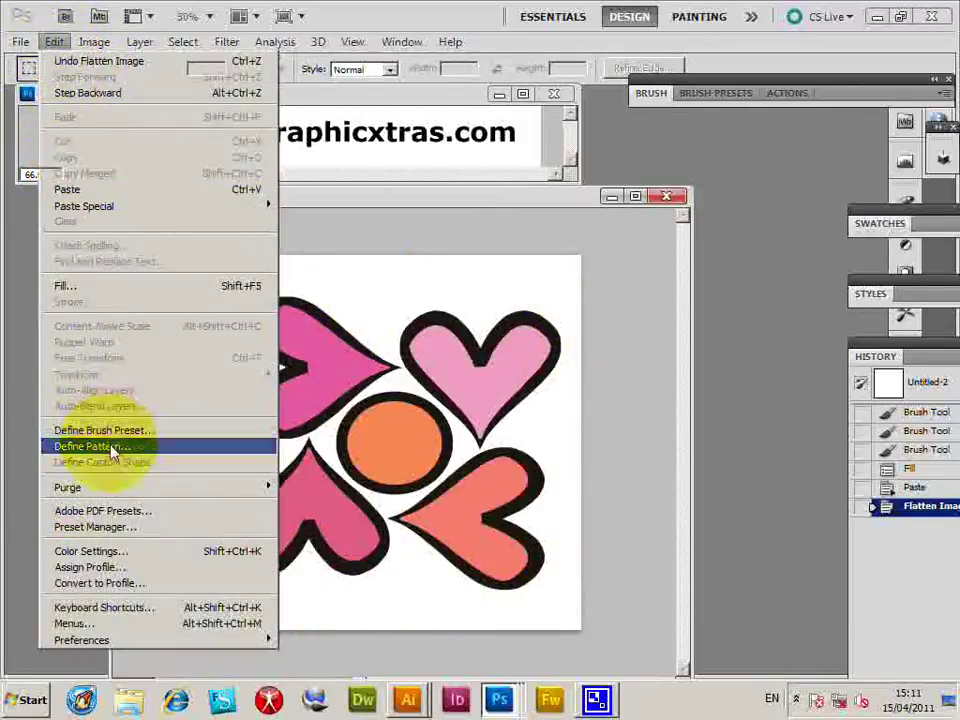
left_click(110, 446)
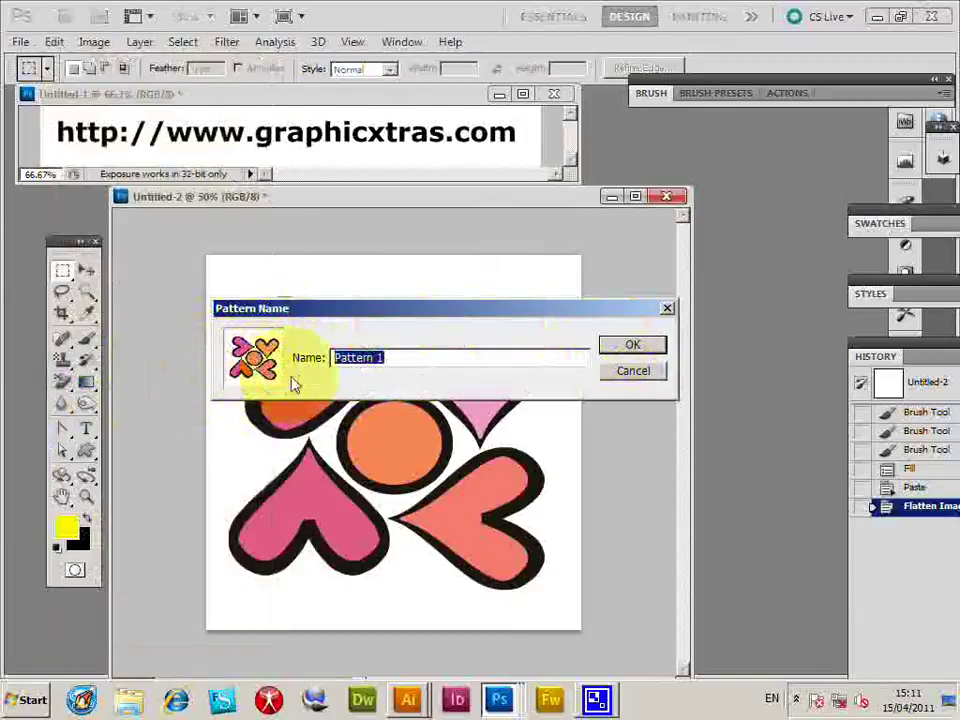
left_click(634, 346)
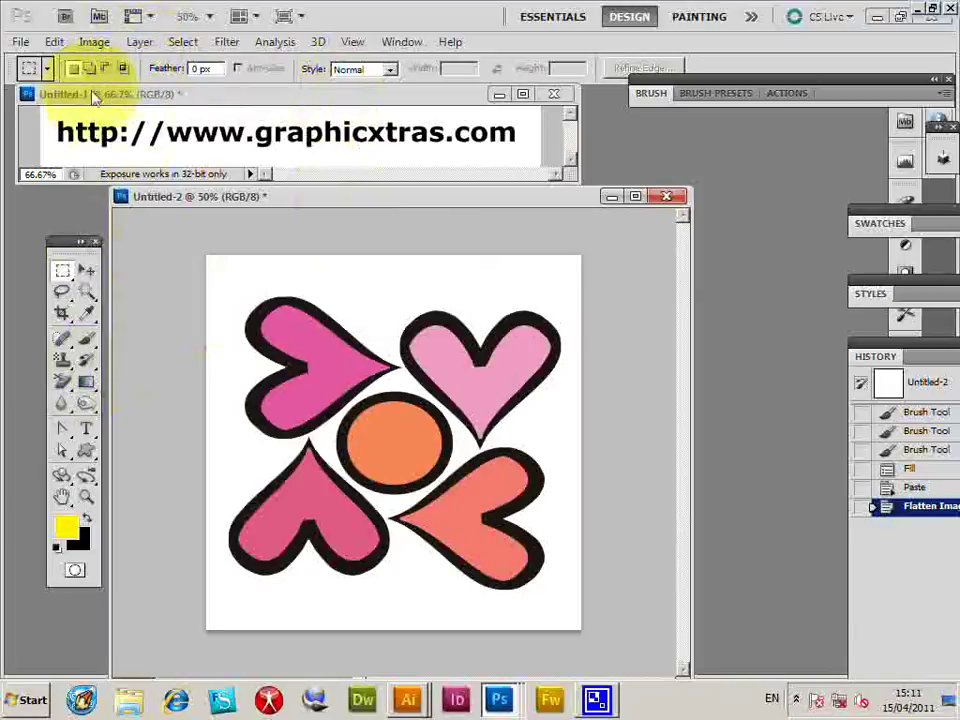
Fill the canvas with White via Edit > Fill.
left_click(54, 41)
left_click(84, 296)
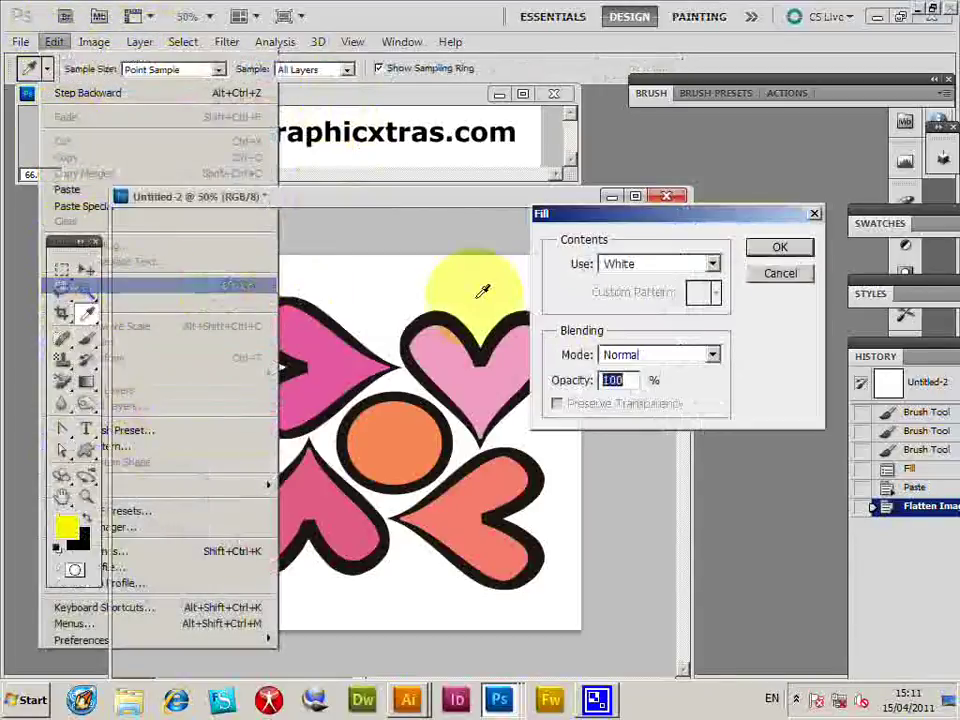
left_click(778, 248)
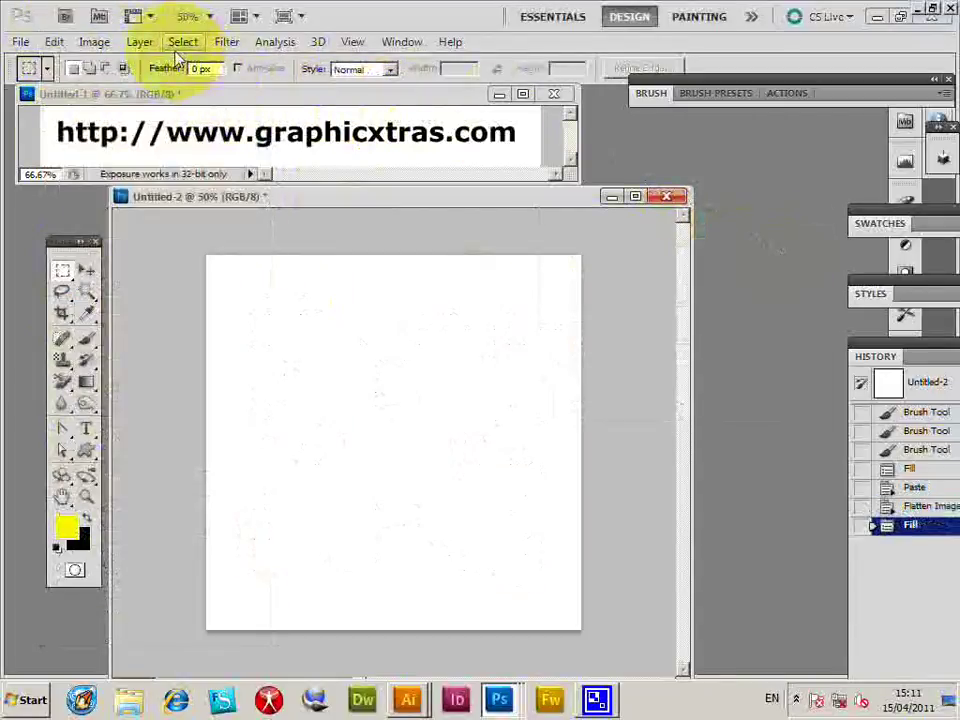
Create a new Pattern fill layer using the saved hearts pattern.
left_click(139, 41)
mouse_move(166, 174)
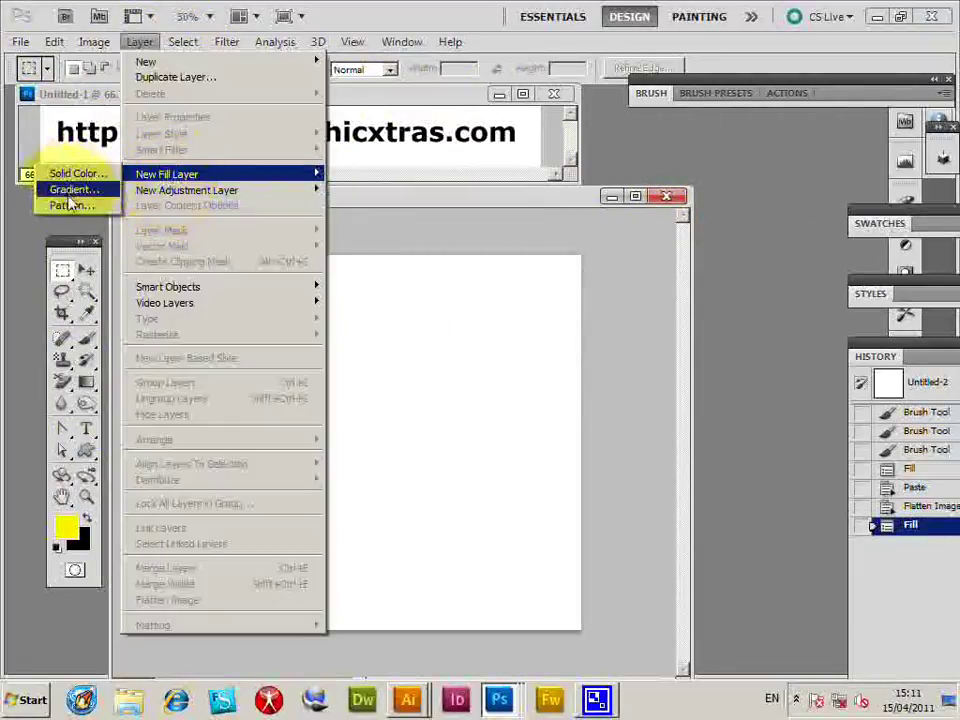
left_click(70, 207)
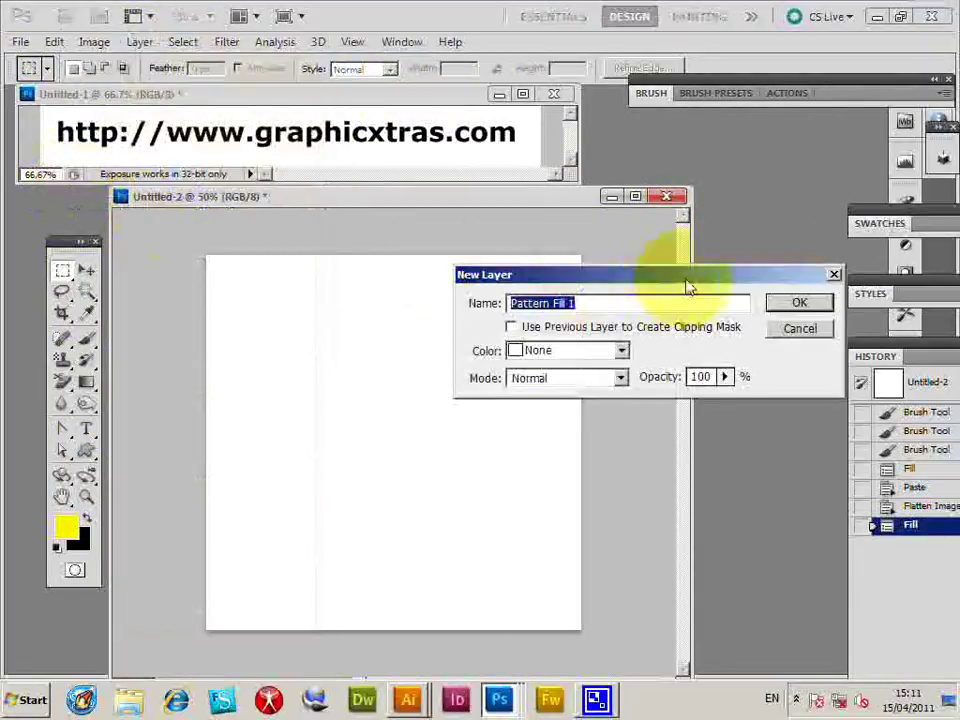
left_click(797, 302)
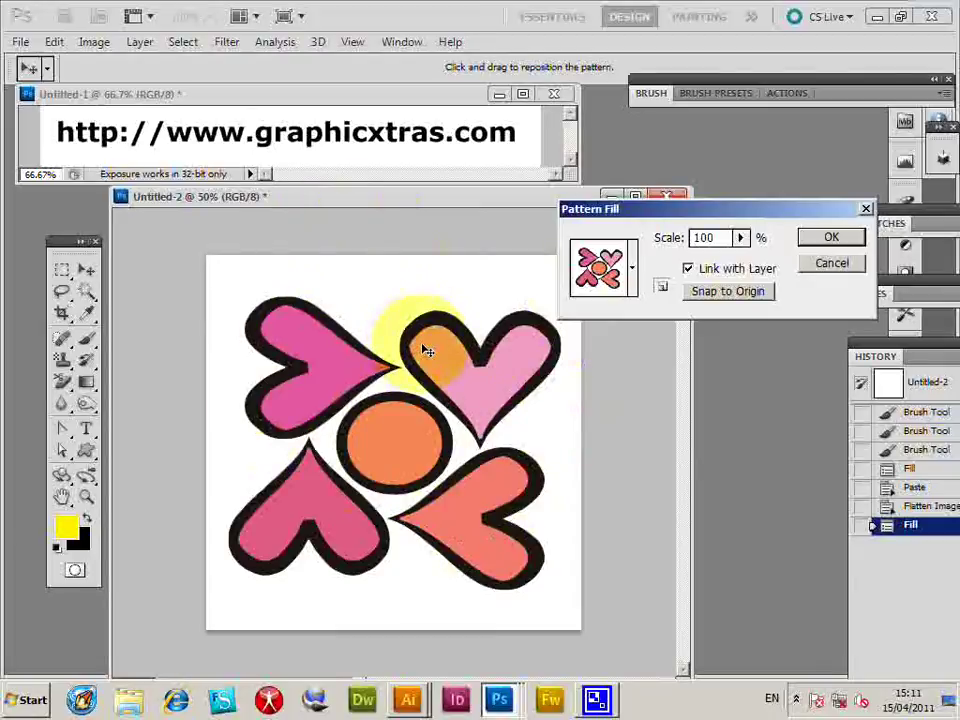
left_click(632, 268)
left_click(895, 296)
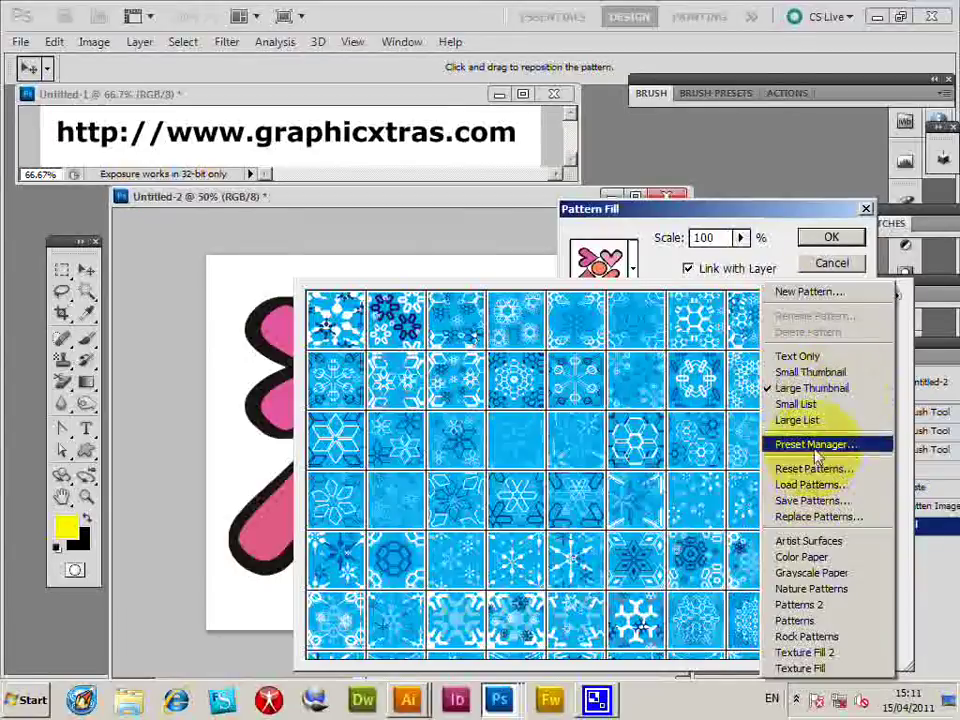
left_click(770, 243)
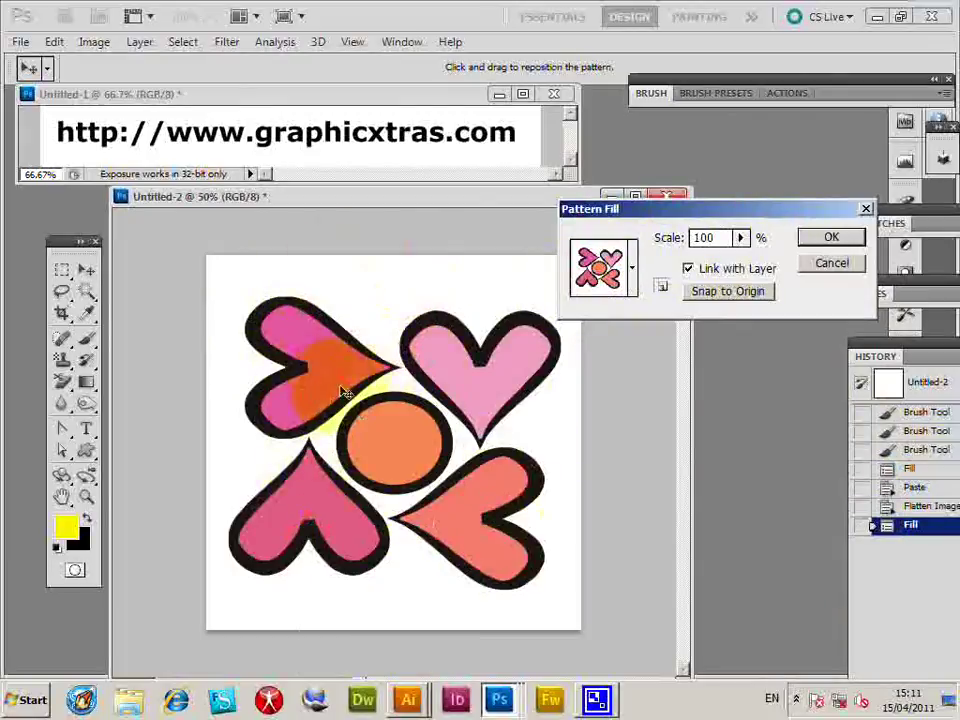
Set the pattern fill scale from 100 to 25%.
double_click(707, 237)
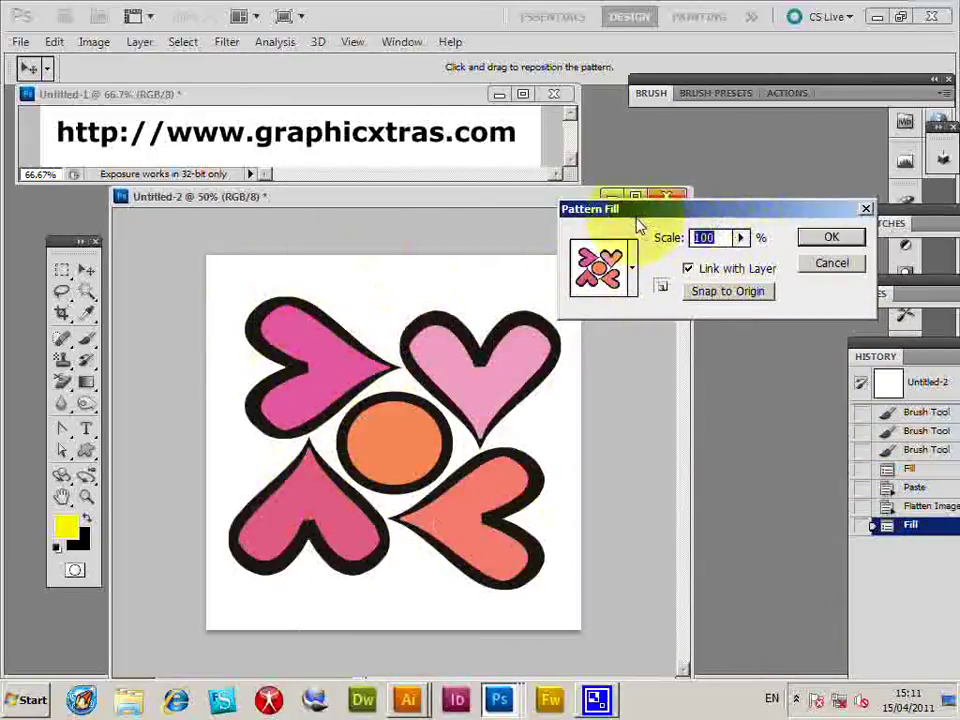
type("50")
left_click(652, 234)
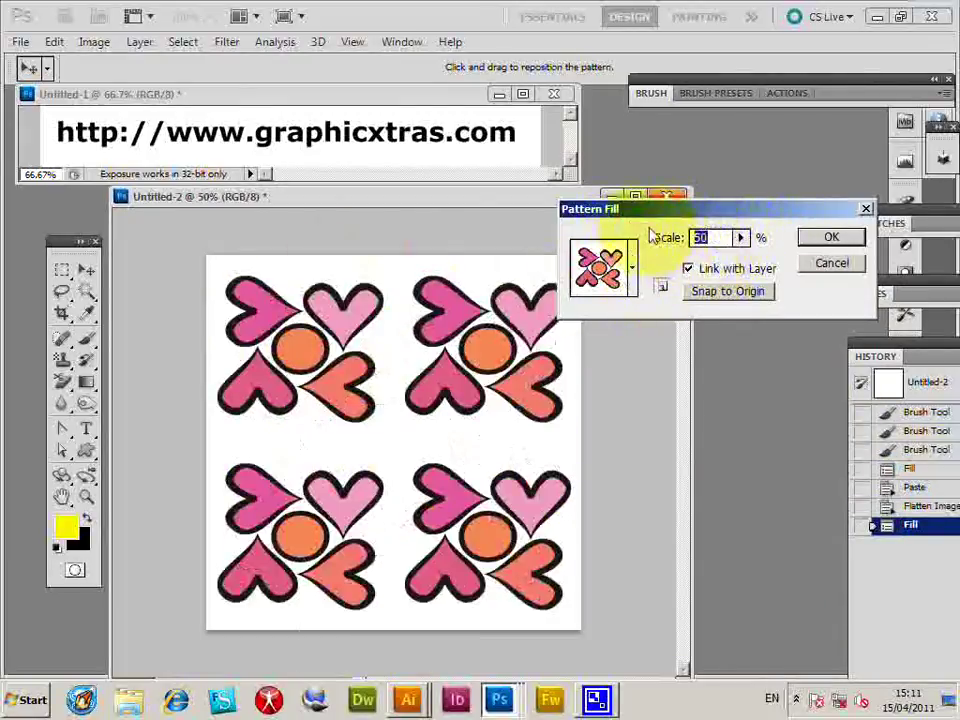
type("25")
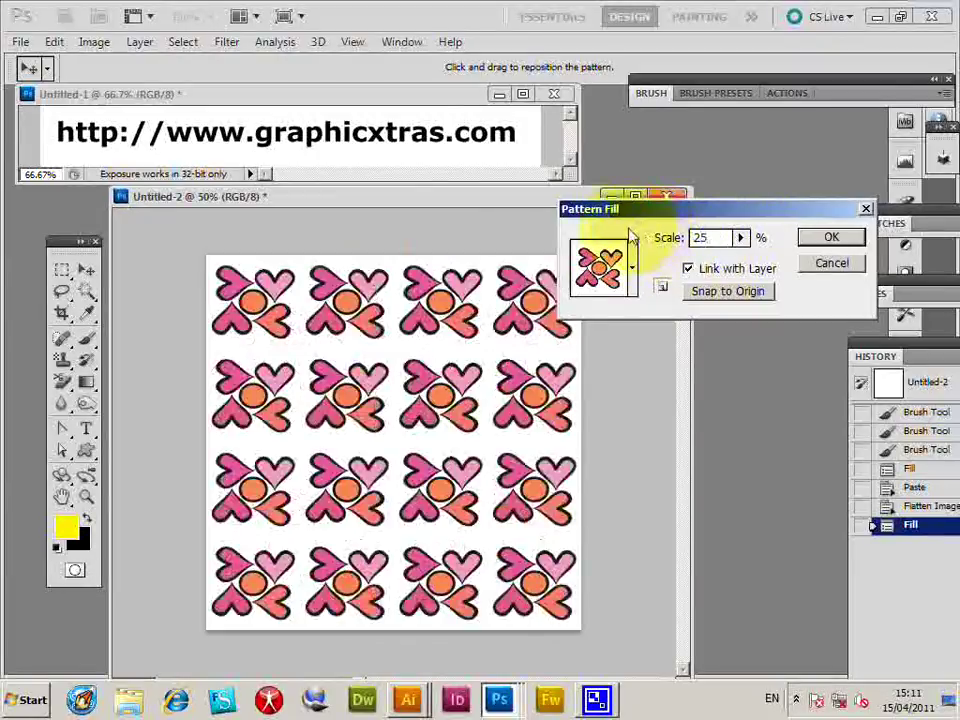